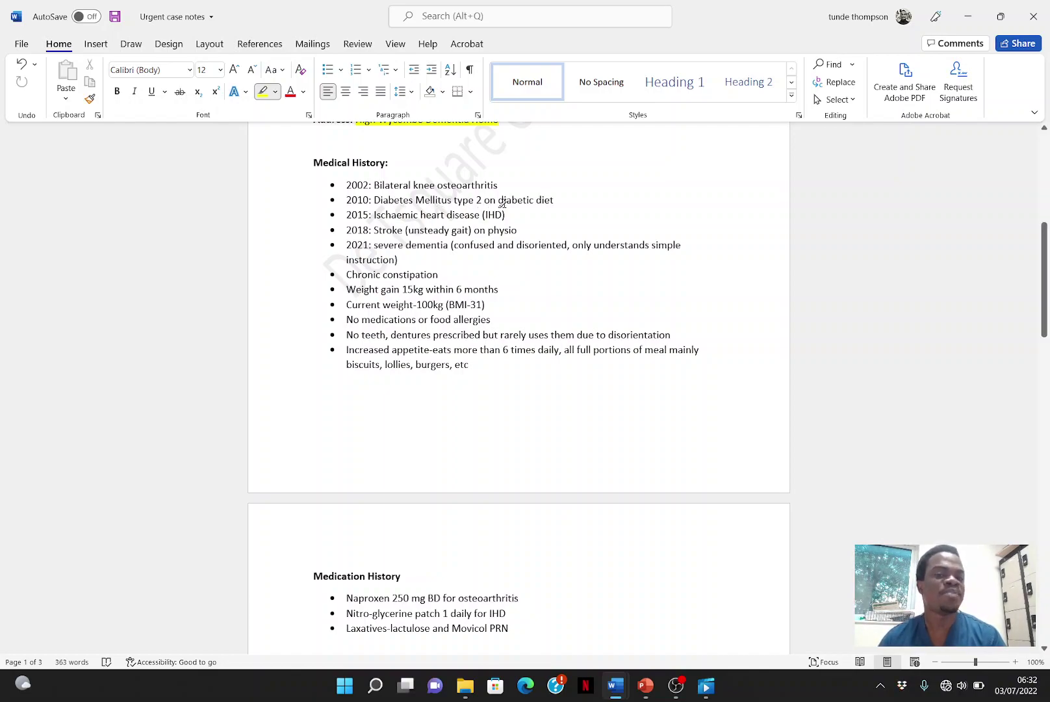
Highlight the diabetes, stroke and severe dementia entries in the Medical History list in yellow
{"action": "left_click_drag", "start_coordinate": [380, 198], "coordinate": [543, 206]}
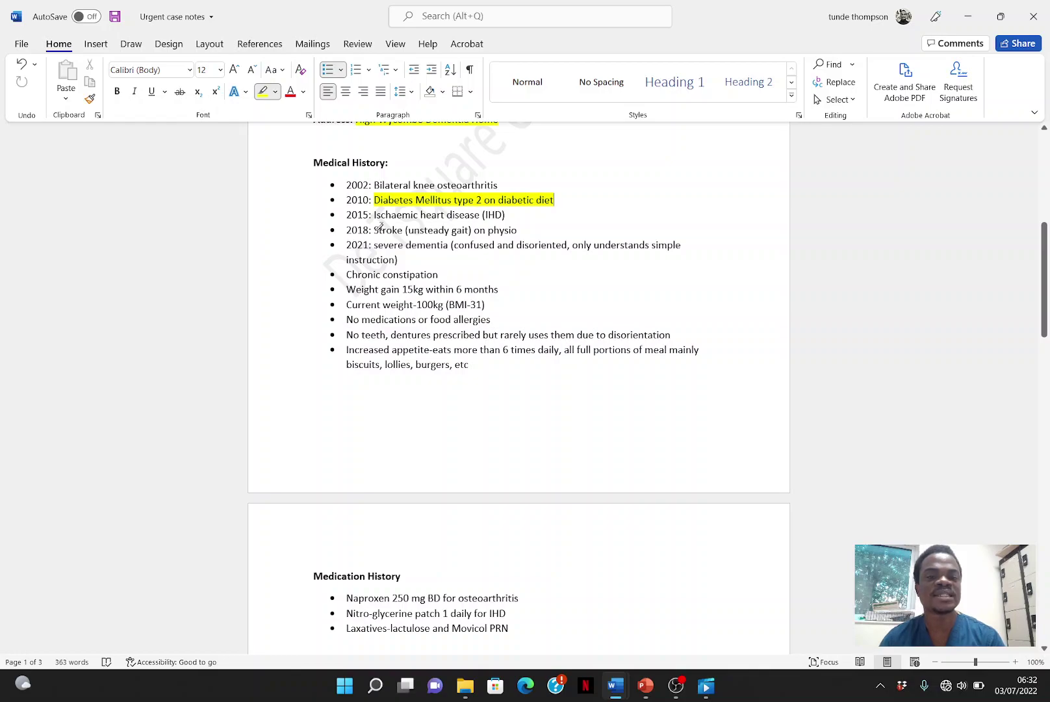
{"action": "mouse_move", "coordinate": [380, 229]}
{"action": "left_mouse_down"}
{"action": "mouse_move", "coordinate": [453, 231]}
{"action": "mouse_move", "coordinate": [454, 246]}
{"action": "mouse_move", "coordinate": [522, 228]}
{"action": "left_mouse_up"}
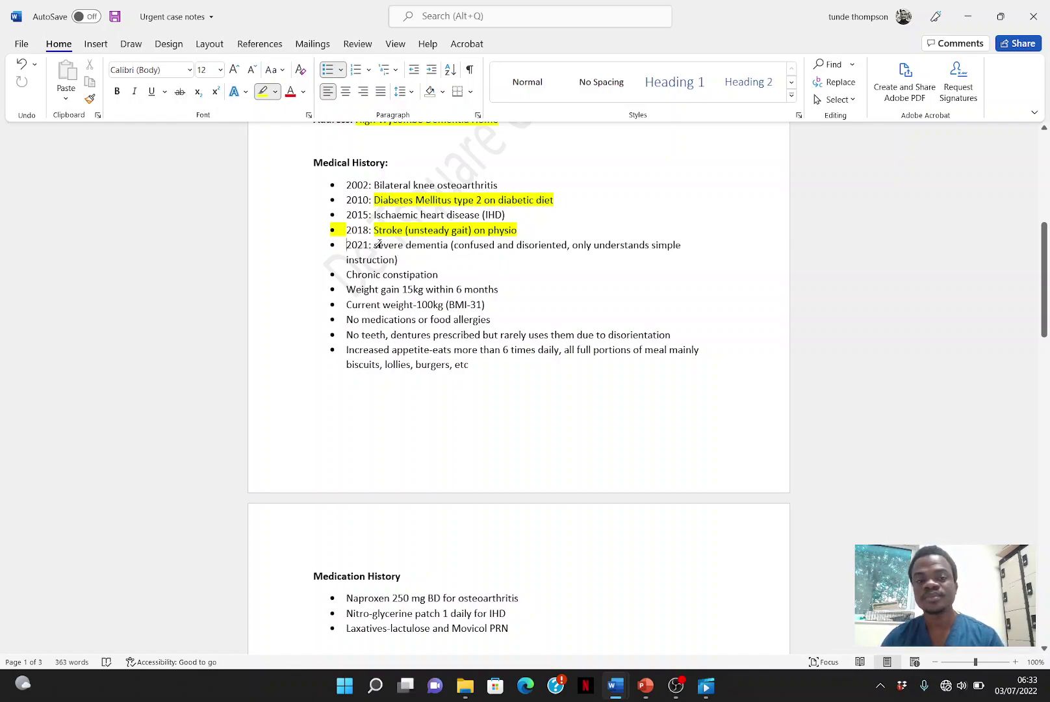
{"action": "left_click_drag", "start_coordinate": [375, 245], "coordinate": [667, 254]}
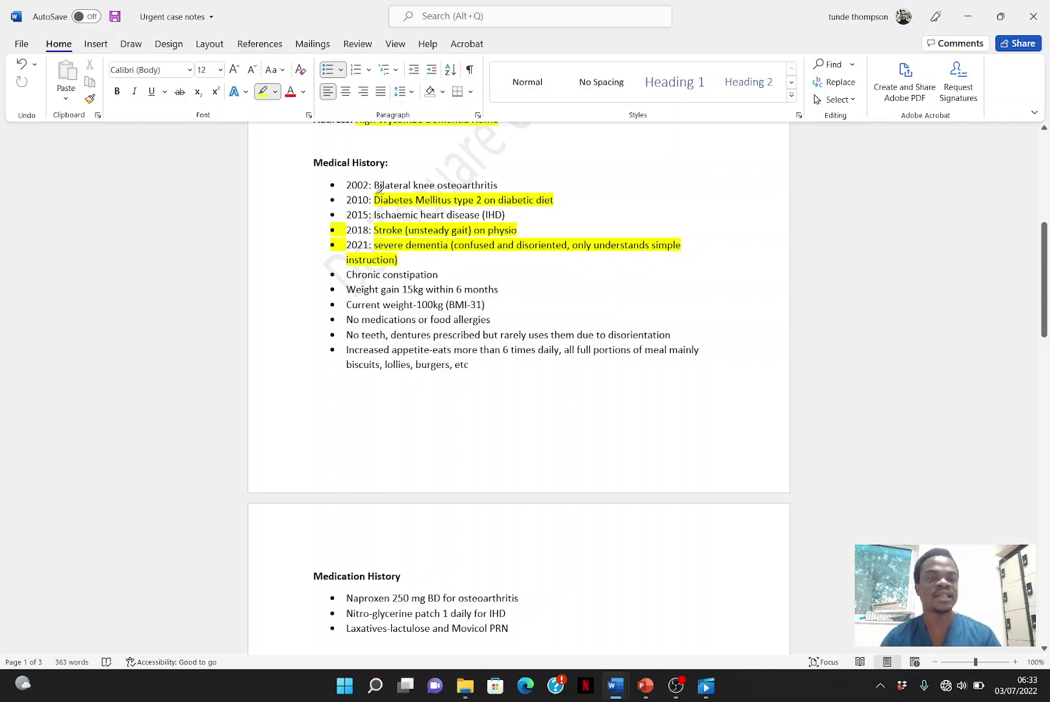
Highlight the "Chronic constipation" entry in the Medical History list in red
{"action": "left_click", "coordinate": [292, 94]}
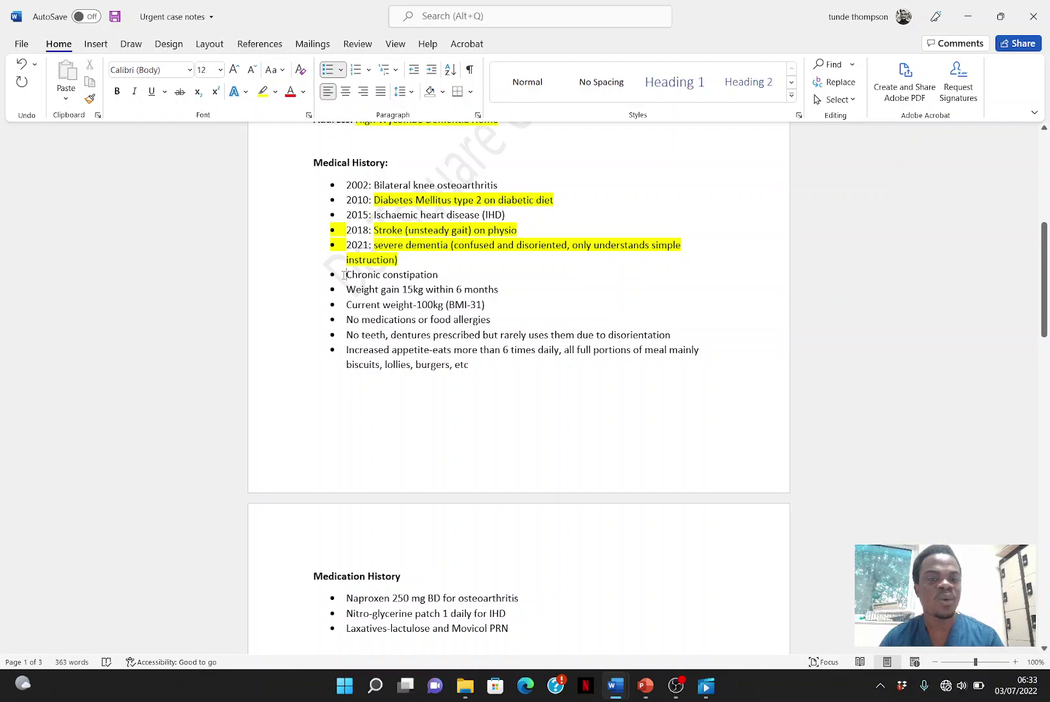
{"action": "left_click_drag", "start_coordinate": [346, 274], "coordinate": [444, 275]}
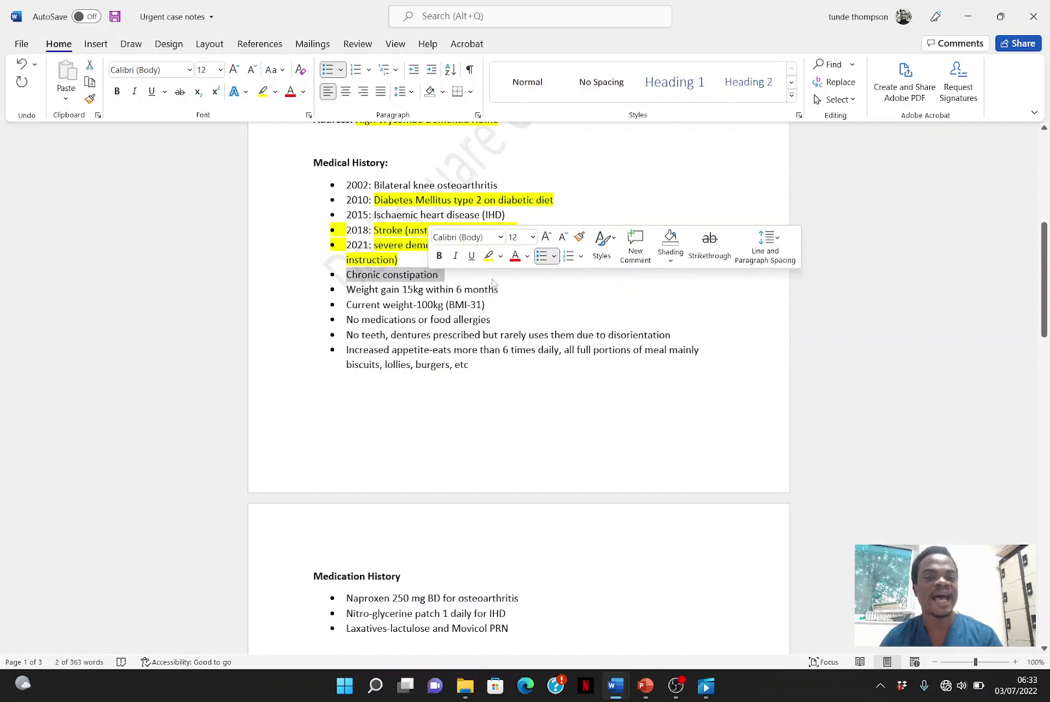
{"action": "left_click", "coordinate": [275, 91]}
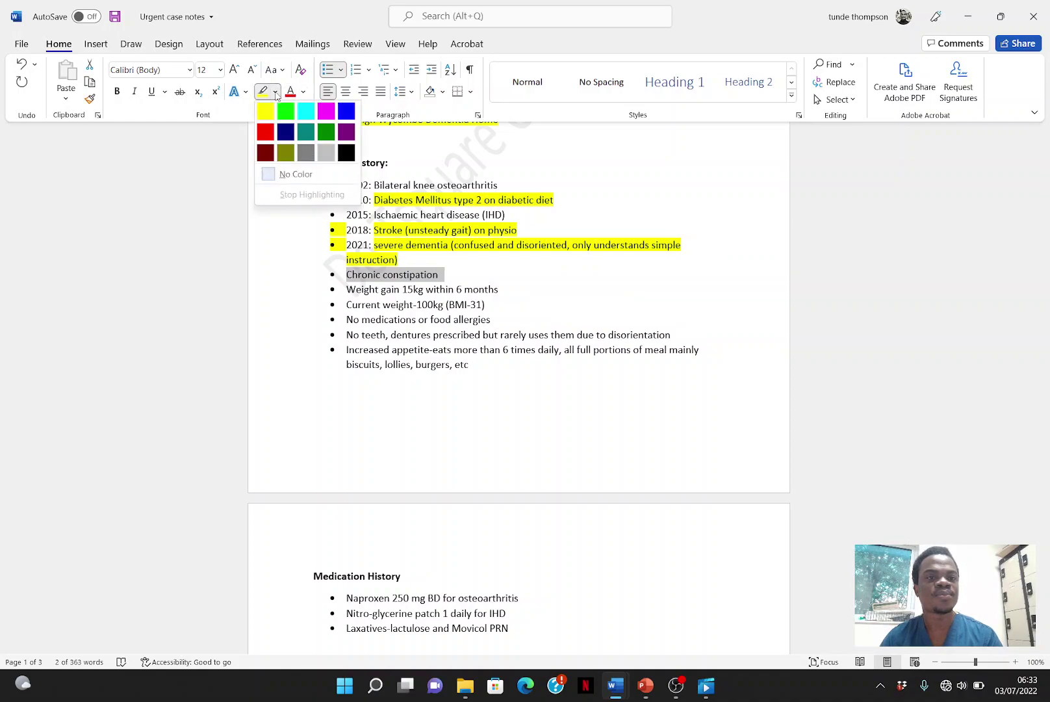
{"action": "left_click", "coordinate": [265, 132]}
{"action": "key", "text": "Down"}
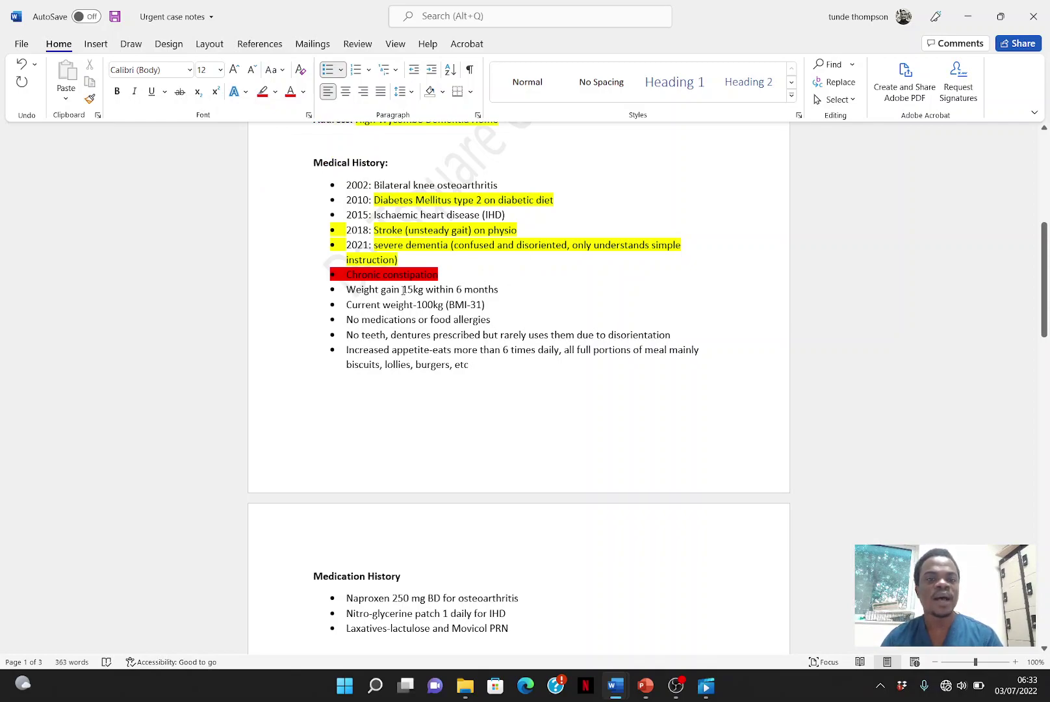
Highlight in yellow the Medical History entries on weight gain, current weight, no allergies, no teeth and increased appetite
{"action": "left_click", "coordinate": [274, 92]}
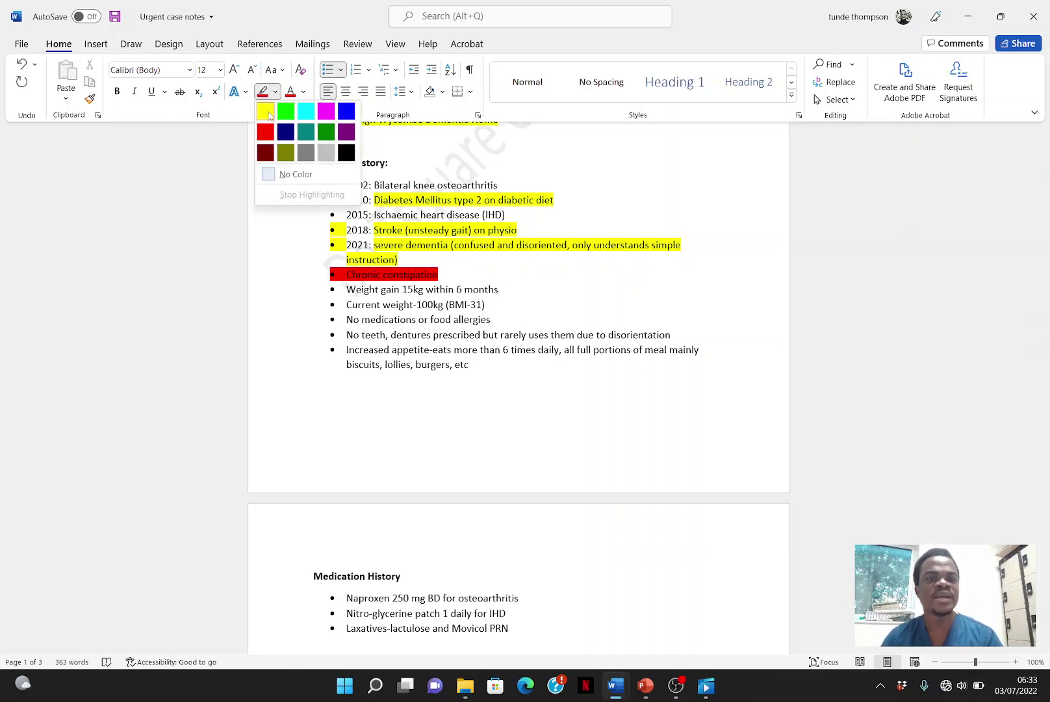
{"action": "left_click", "coordinate": [269, 115]}
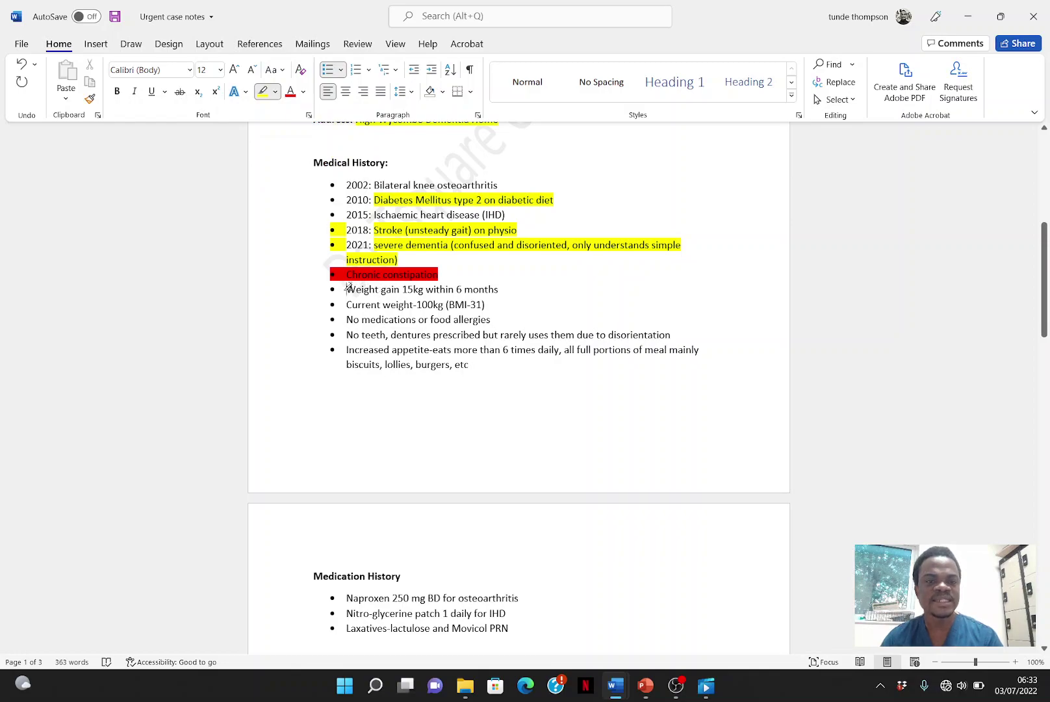
{"action": "mouse_move", "coordinate": [347, 286]}
{"action": "left_mouse_down"}
{"action": "mouse_move", "coordinate": [469, 306]}
{"action": "mouse_move", "coordinate": [492, 288]}
{"action": "left_mouse_up"}
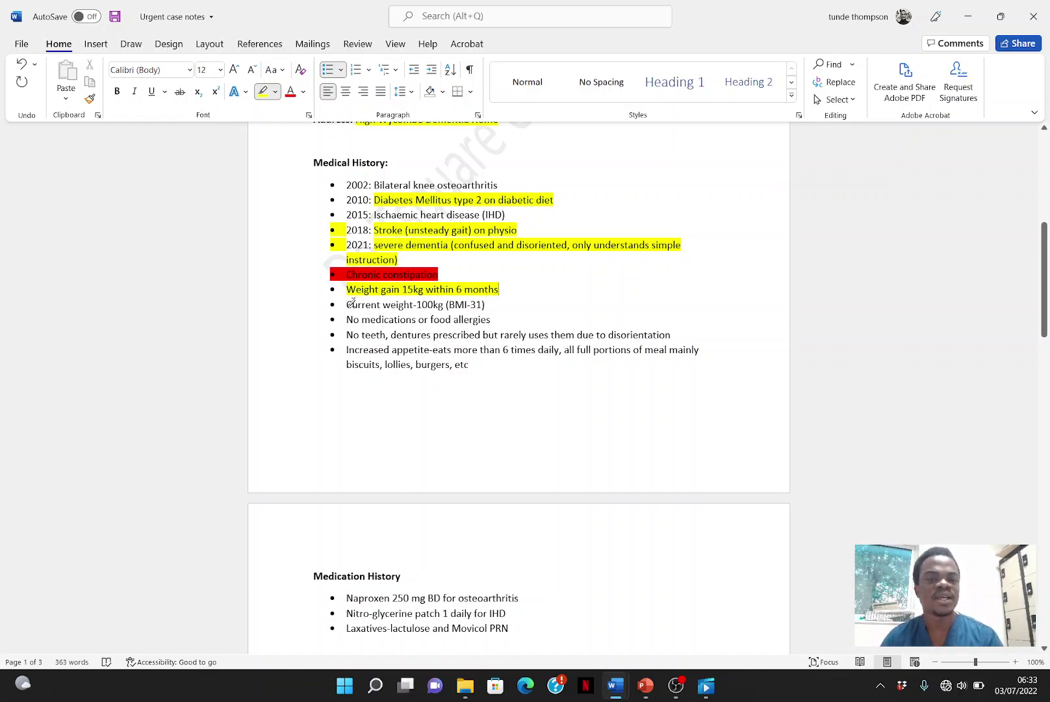
{"action": "left_click_drag", "start_coordinate": [348, 304], "coordinate": [487, 304]}
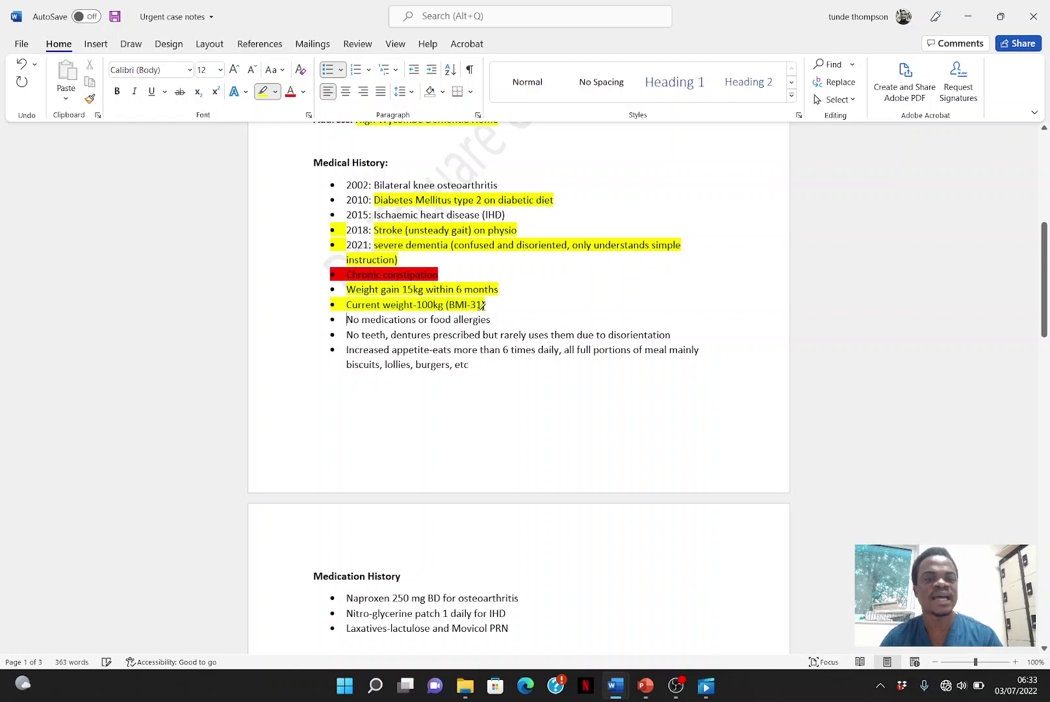
{"action": "left_click", "coordinate": [347, 319]}
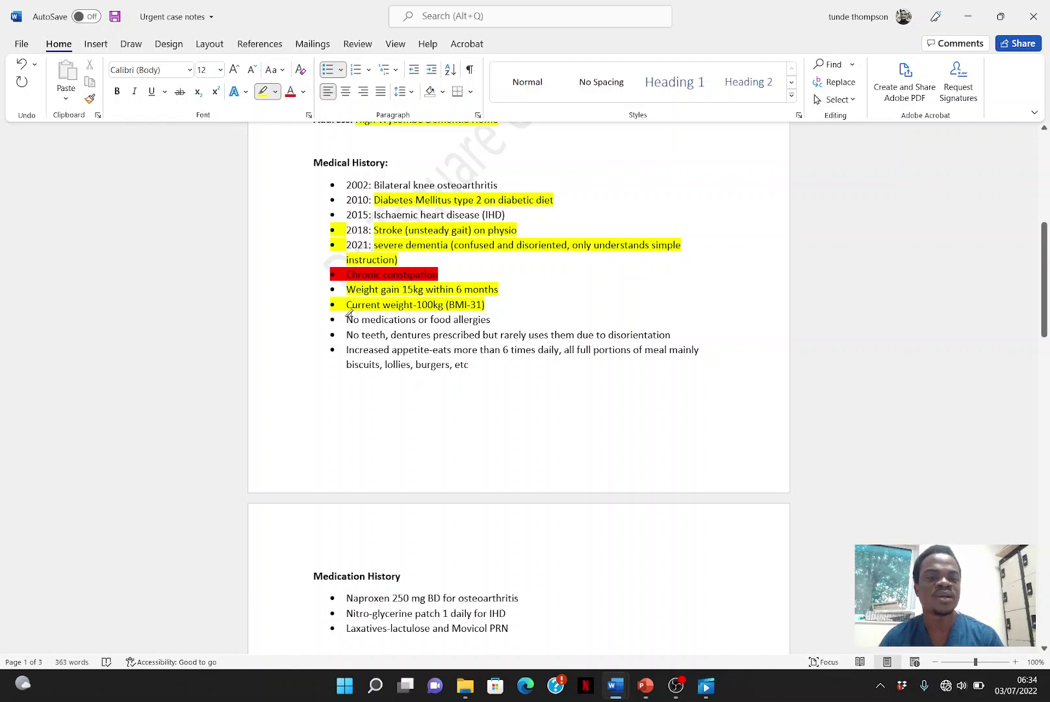
{"action": "left_click_drag", "start_coordinate": [374, 318], "coordinate": [482, 317]}
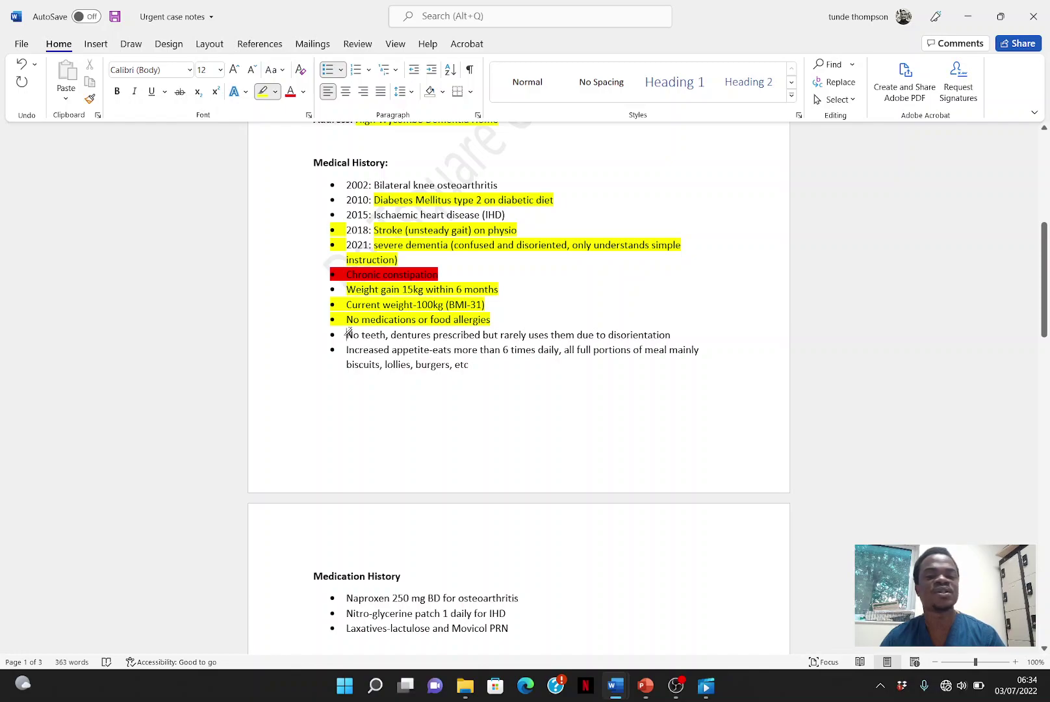
{"action": "left_click_drag", "start_coordinate": [347, 334], "coordinate": [670, 334]}
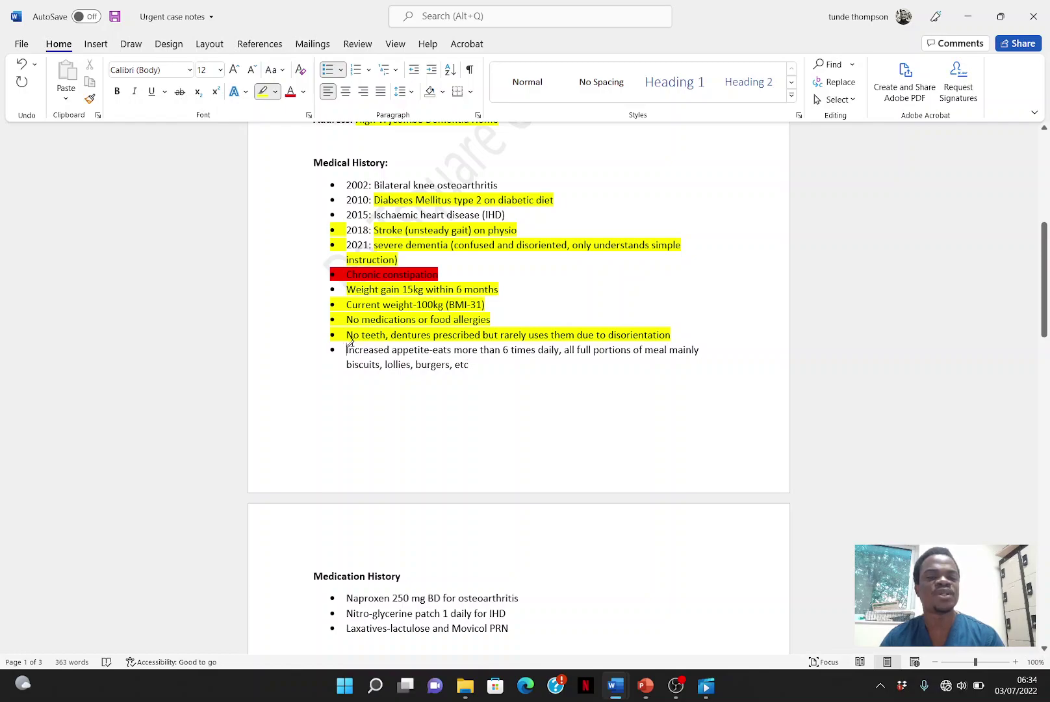
{"action": "mouse_move", "coordinate": [349, 350]}
{"action": "left_mouse_down"}
{"action": "mouse_move", "coordinate": [422, 372]}
{"action": "mouse_move", "coordinate": [469, 367]}
{"action": "left_mouse_up"}
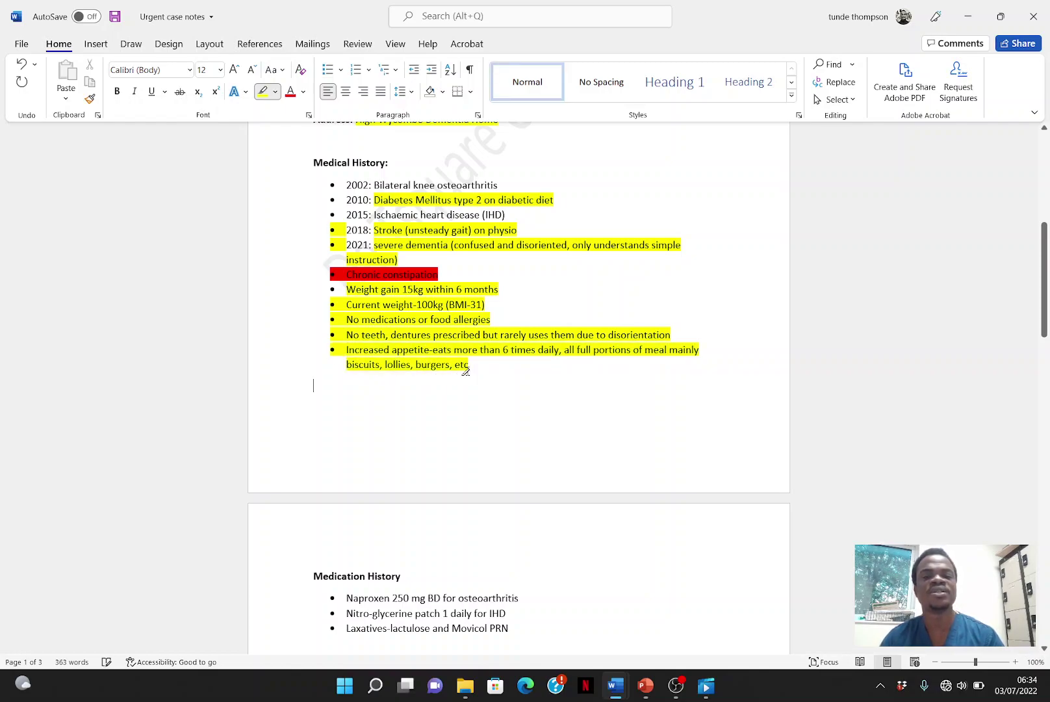
Highlight "Increasingly dependent on nursing staff" under Social History in red
{"action": "left_click_drag", "start_coordinate": [1046, 314], "coordinate": [1046, 380]}
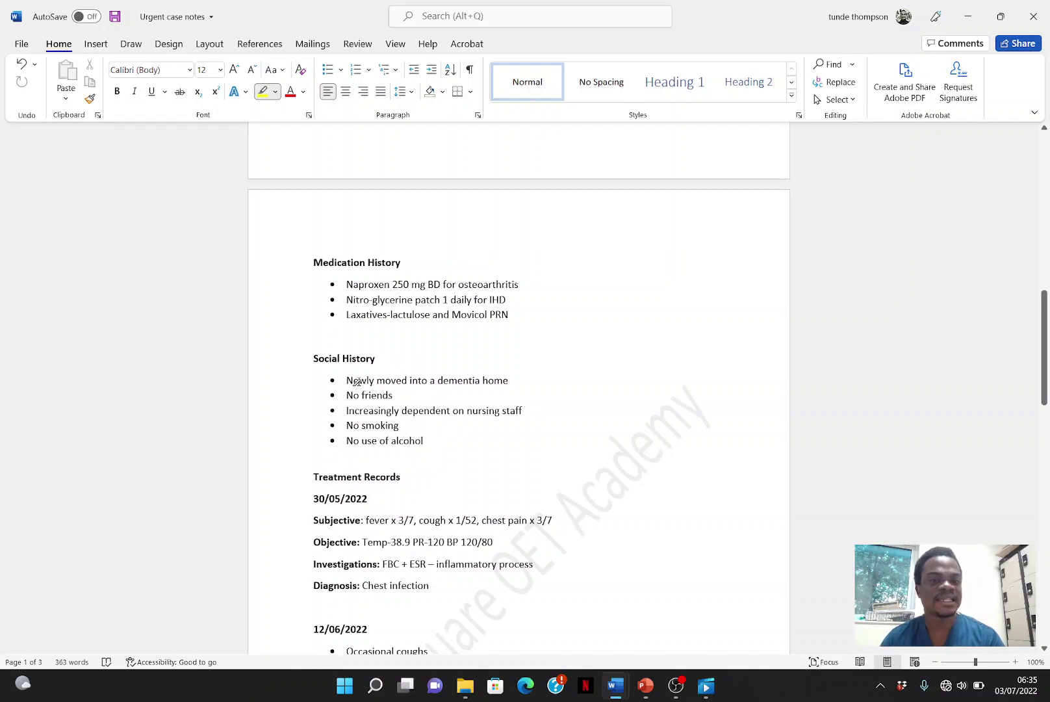
{"action": "left_click", "coordinate": [275, 91]}
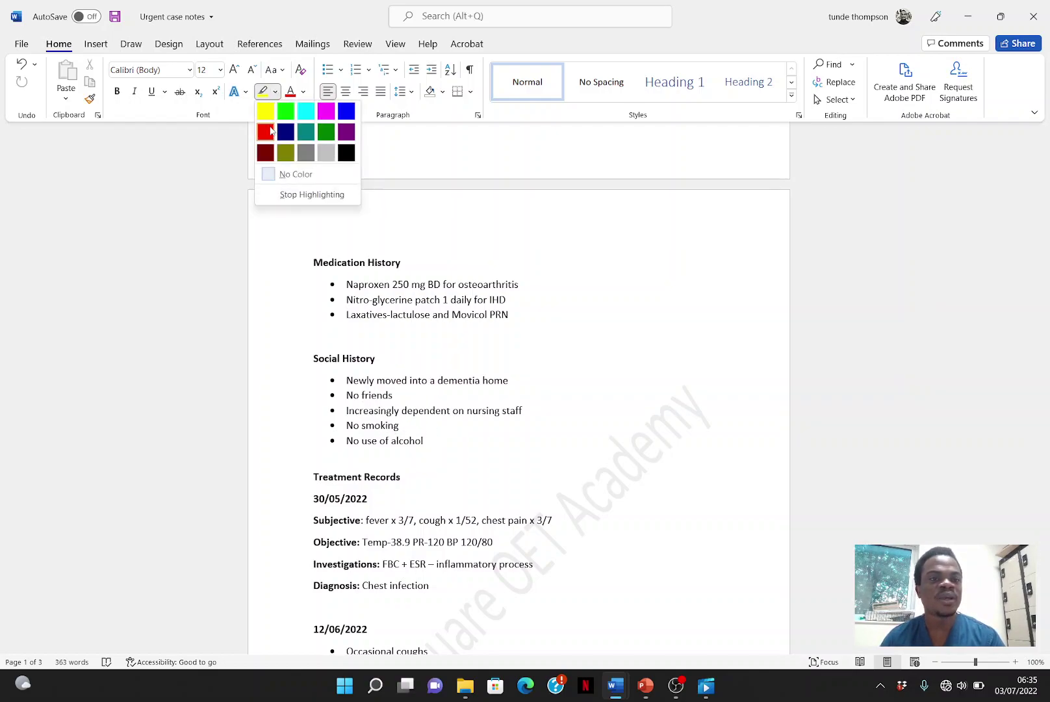
{"action": "key", "text": "Escape"}
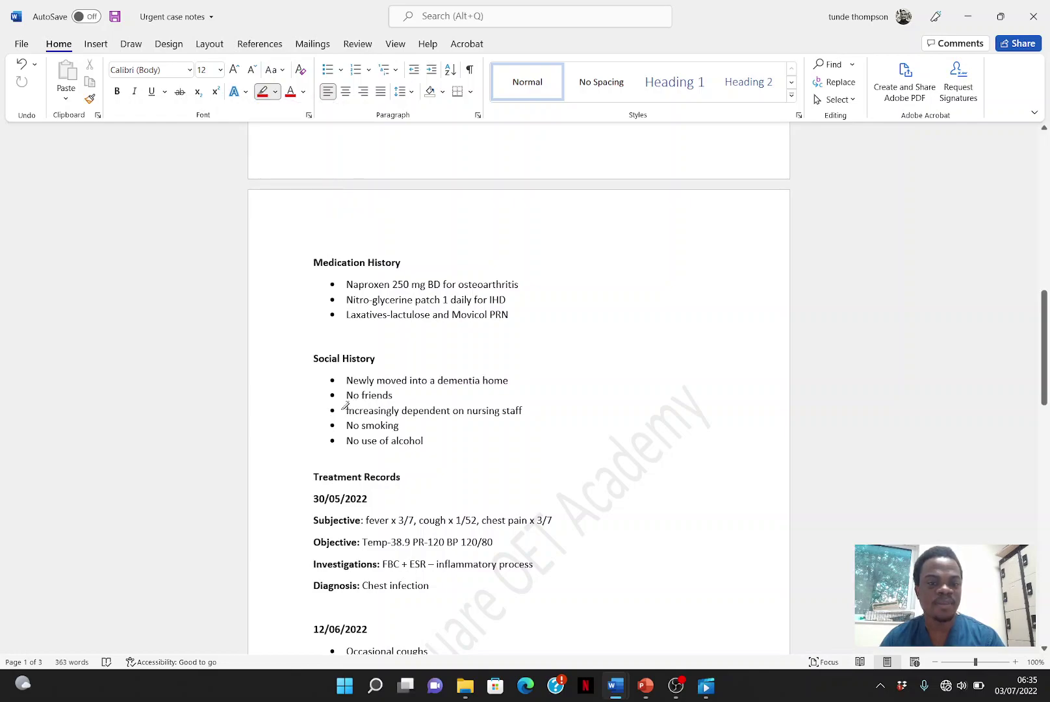
{"action": "left_click_drag", "start_coordinate": [344, 406], "coordinate": [565, 408]}
{"action": "key", "text": "ctrl+alt+h"}
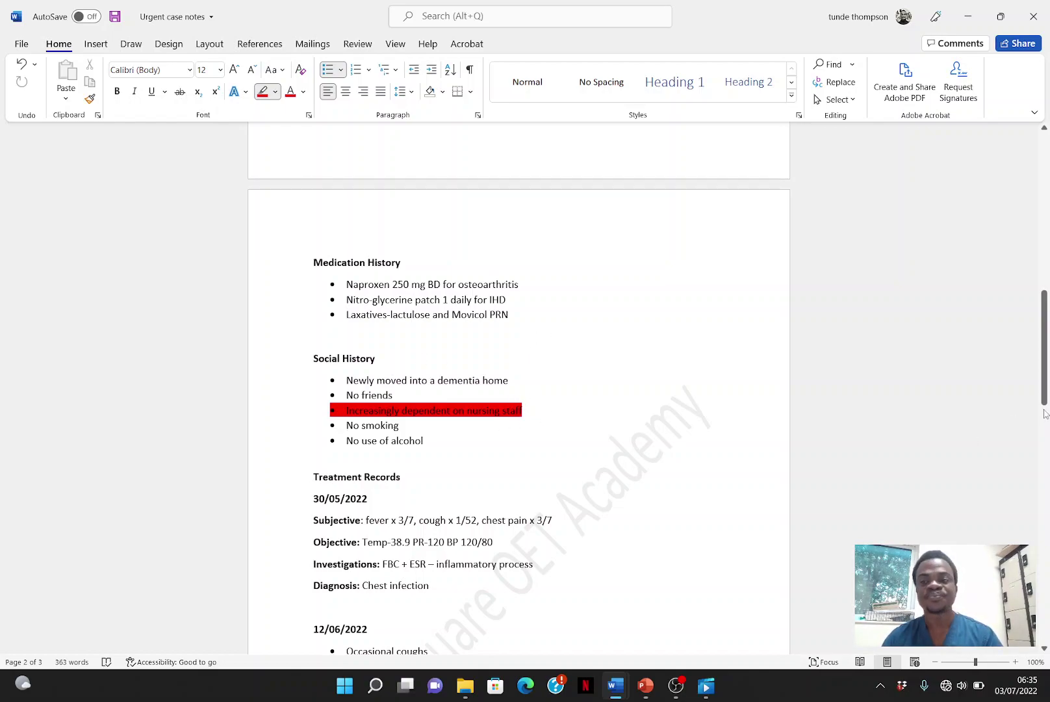
Highlight the Treatment Records findings for 30/05/2022, 12/06/2022 and 18/06/2022 in light gray
{"action": "left_click_drag", "start_coordinate": [1044, 382], "coordinate": [1047, 431]}
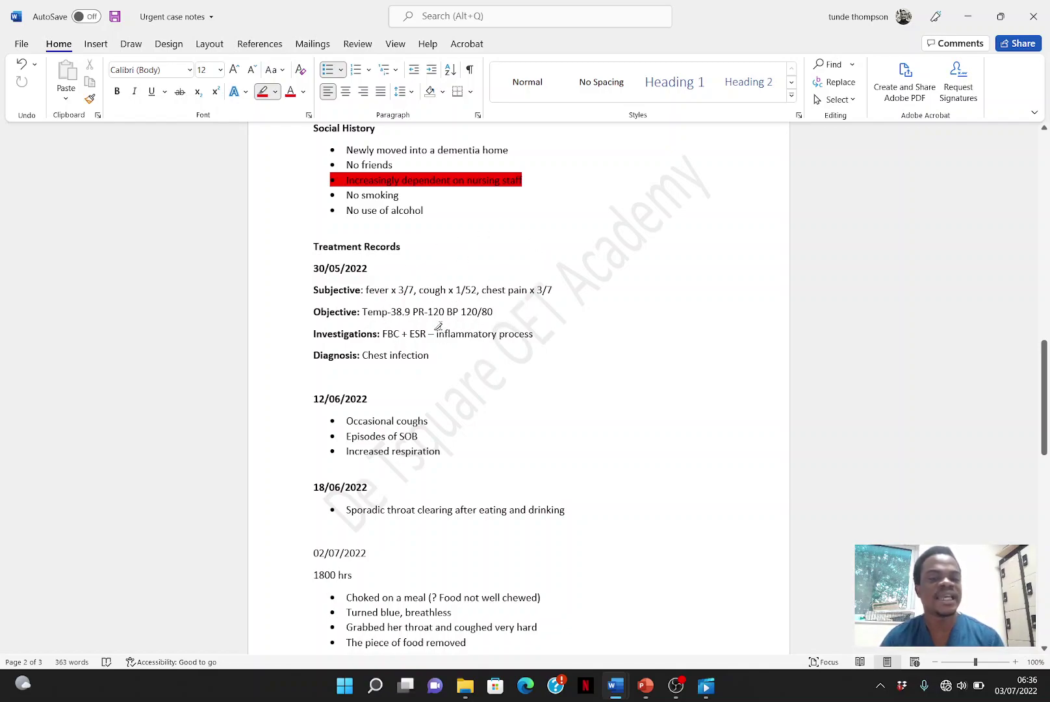
{"action": "left_click", "coordinate": [275, 92]}
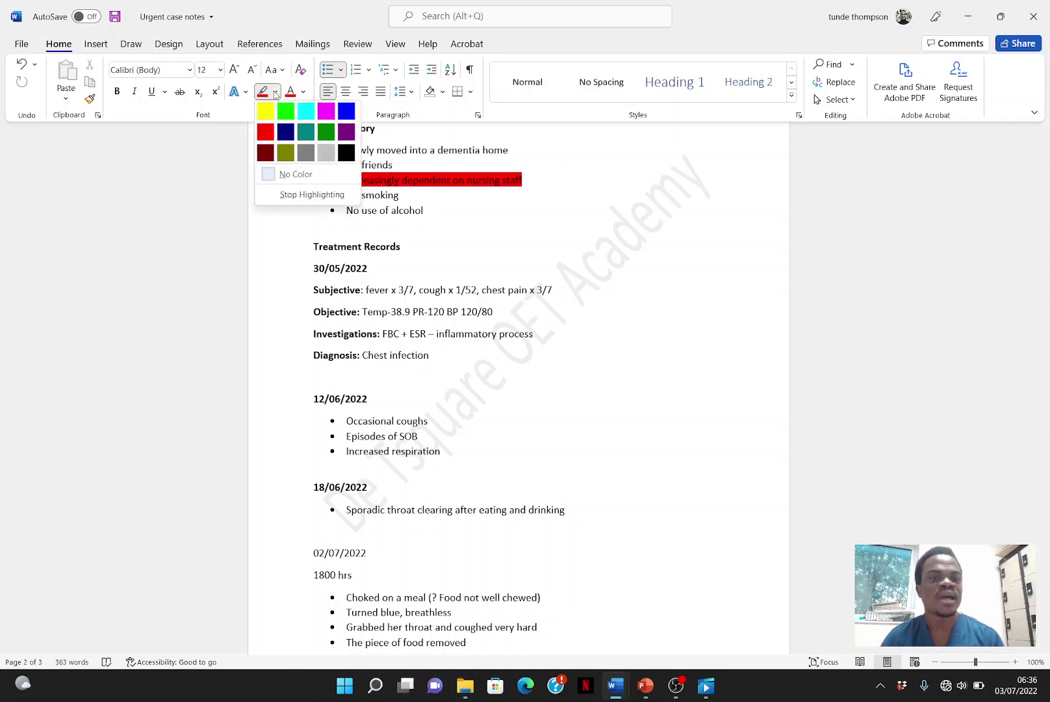
{"action": "left_click", "coordinate": [326, 152]}
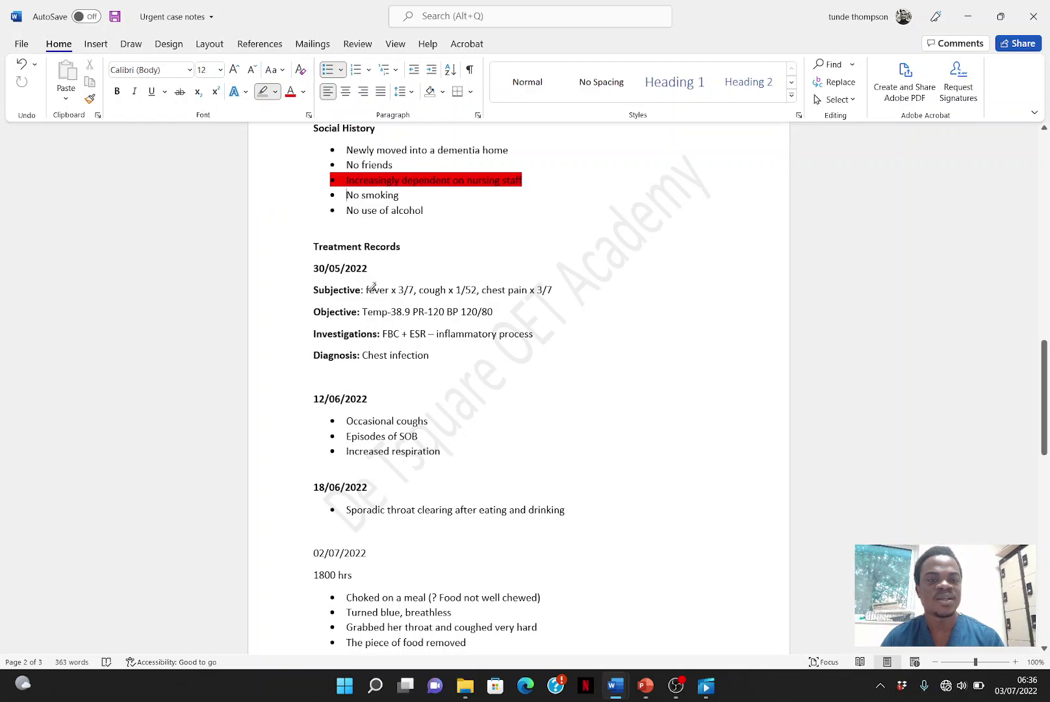
{"action": "left_click_drag", "start_coordinate": [367, 290], "coordinate": [450, 356]}
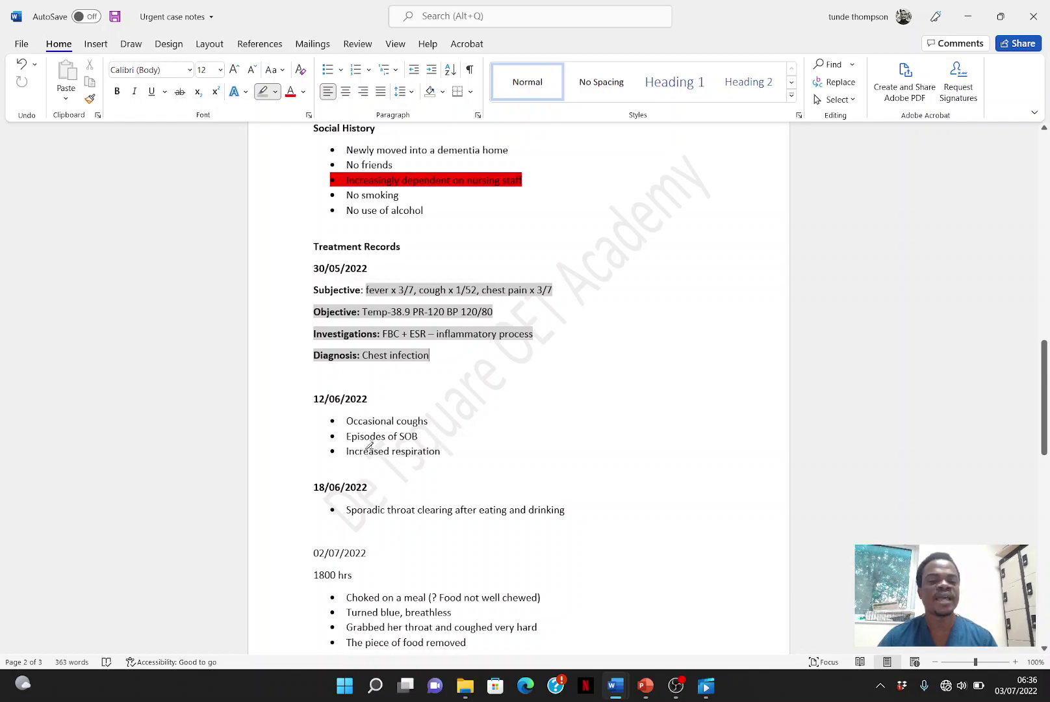
{"action": "mouse_move", "coordinate": [345, 413]}
{"action": "left_mouse_down"}
{"action": "mouse_move", "coordinate": [416, 436]}
{"action": "mouse_move", "coordinate": [421, 451]}
{"action": "left_mouse_up"}
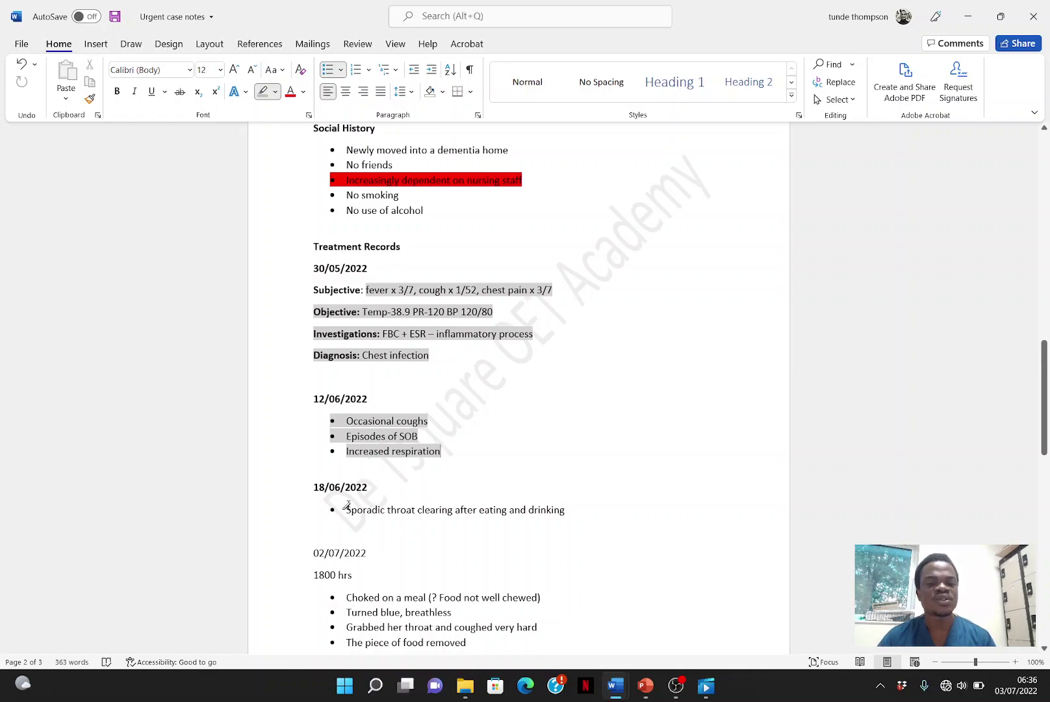
{"action": "left_click_drag", "start_coordinate": [348, 506], "coordinate": [558, 510]}
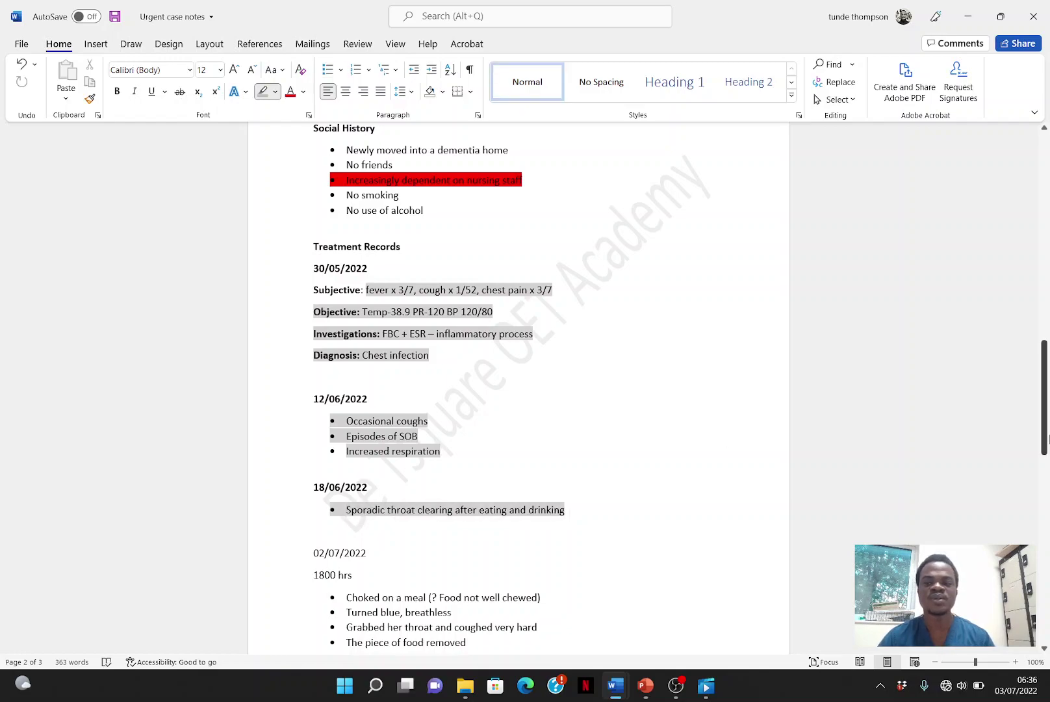
Highlight the 02/07/2022 record in light gray, from "Choked on a meal" at 1800 hrs through "No admission required" at 1900 hrs
{"action": "left_click_drag", "start_coordinate": [1044, 418], "coordinate": [1046, 500]}
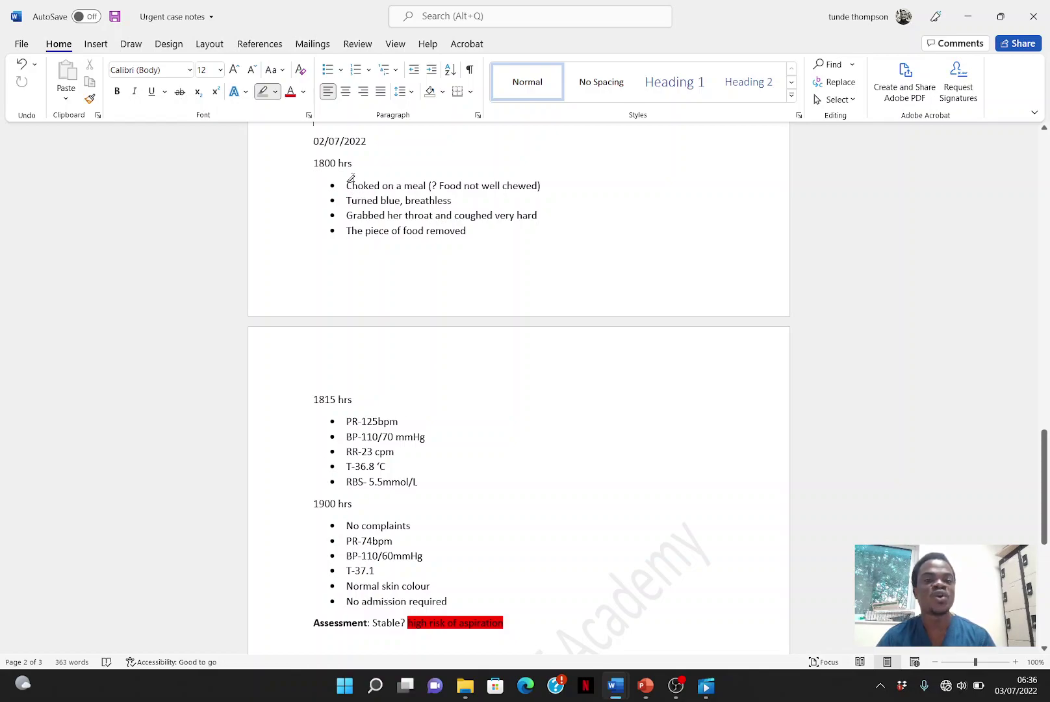
{"action": "left_click_drag", "start_coordinate": [351, 176], "coordinate": [380, 386]}
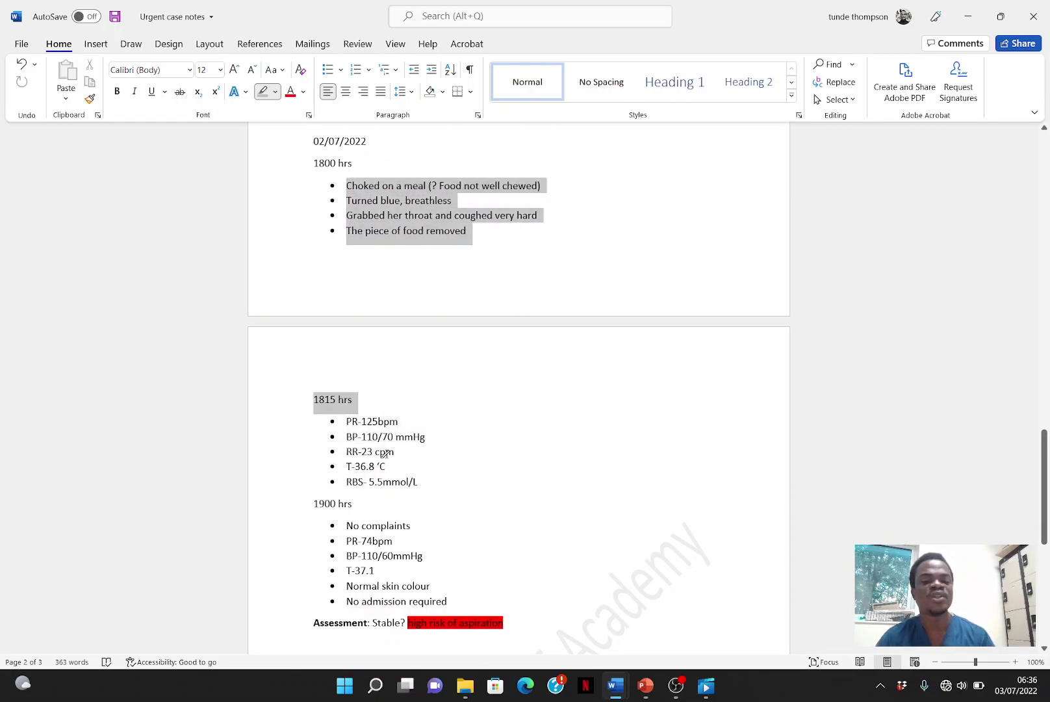
{"action": "left_click_drag", "start_coordinate": [383, 453], "coordinate": [455, 598]}
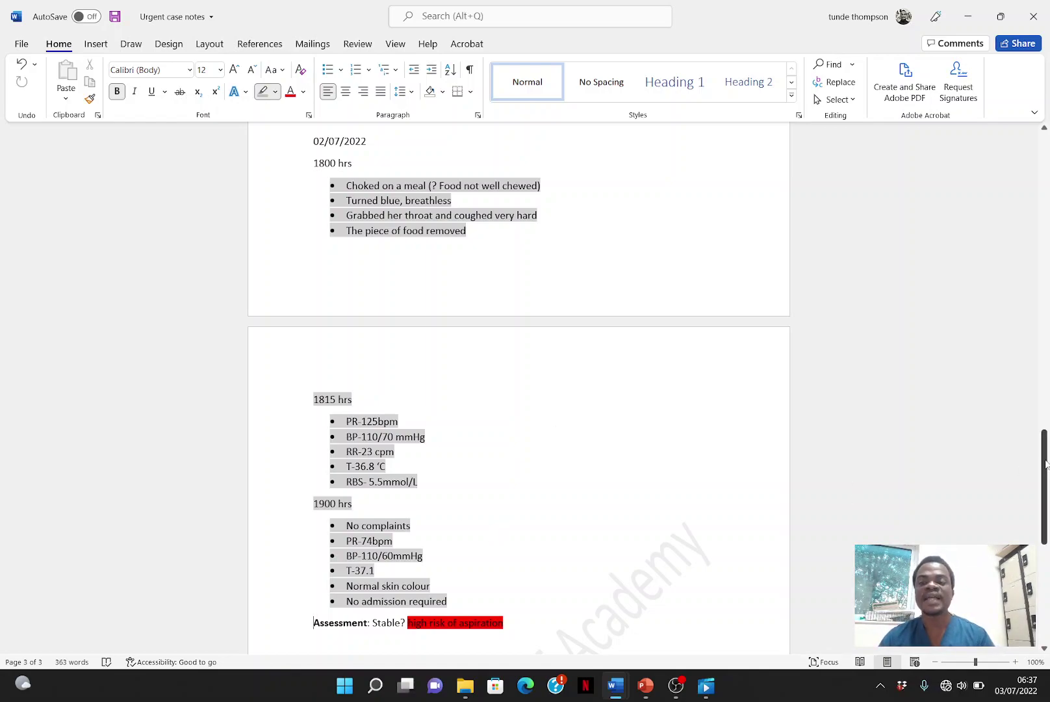
Review the highlighted case notes from the patient details to the treatment records, and check the PowerPoint slide on organizing urgent letters
{"action": "left_click_drag", "start_coordinate": [1045, 463], "coordinate": [1047, 202]}
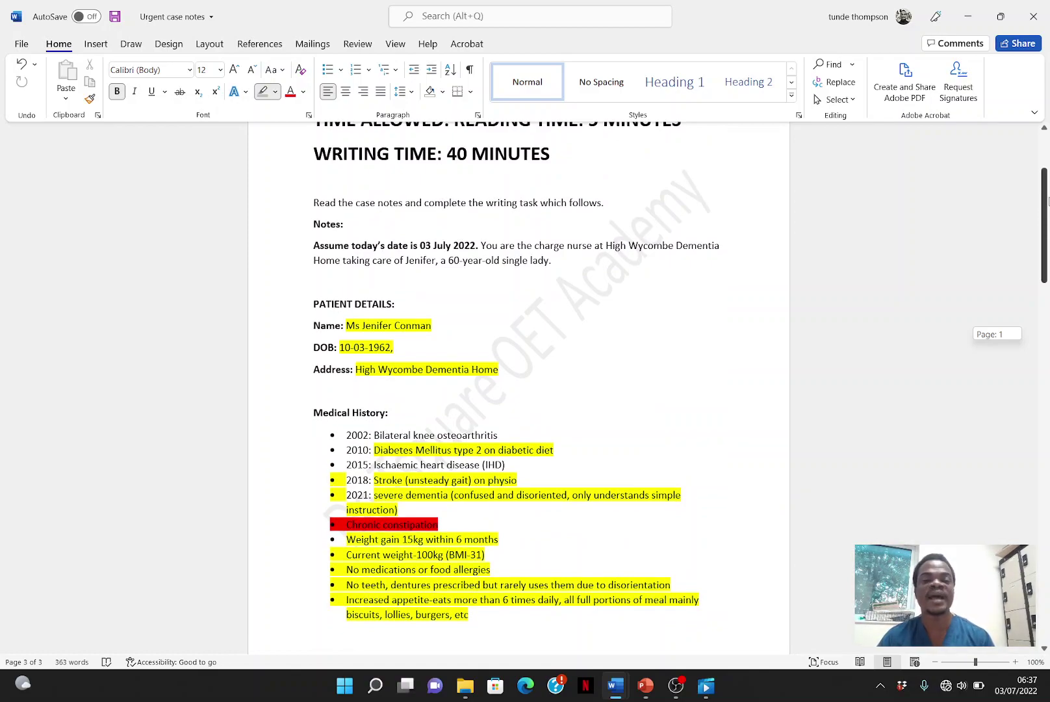
{"action": "left_click_drag", "start_coordinate": [1047, 201], "coordinate": [1048, 358]}
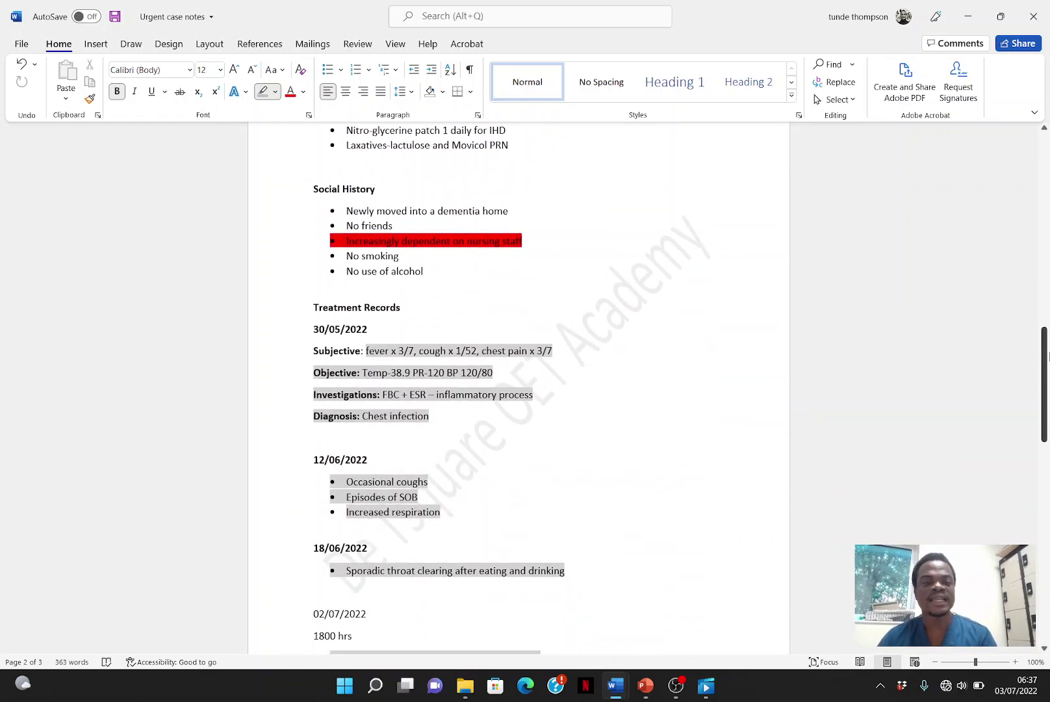
{"action": "left_click", "coordinate": [645, 685]}
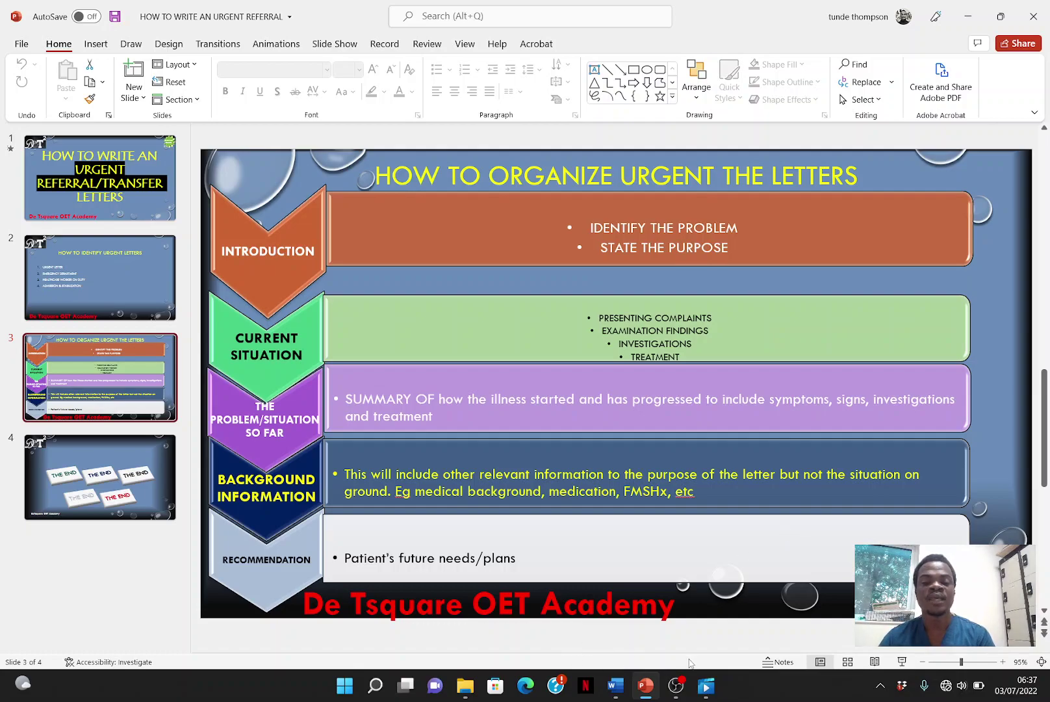
Switch to the Dietitian urgent letter in Word and highlight "in order to assess her ability to swallow and nutritional status," in yellow
{"action": "mouse_move", "coordinate": [617, 687]}
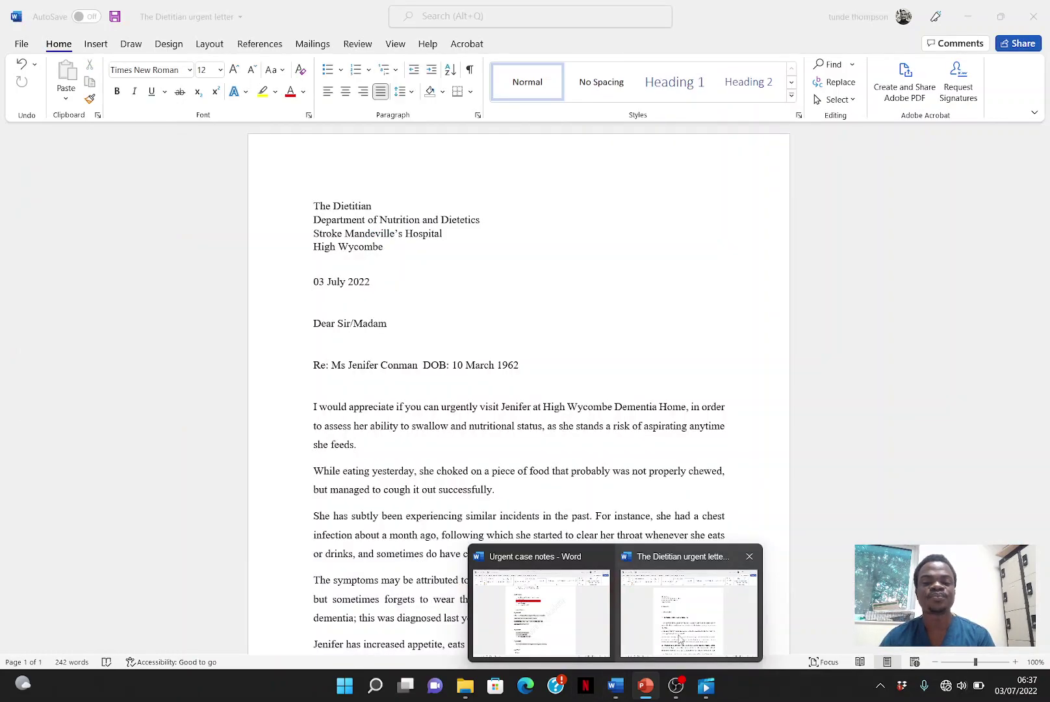
{"action": "left_click", "coordinate": [672, 645]}
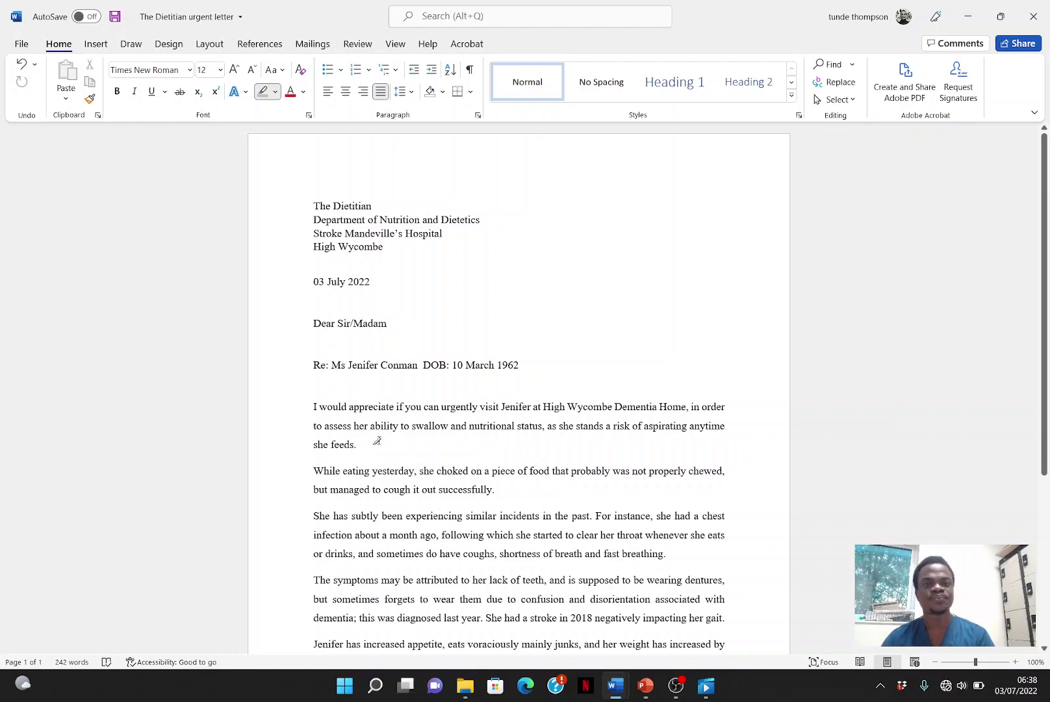
{"action": "left_click", "coordinate": [275, 91]}
{"action": "left_click", "coordinate": [266, 112]}
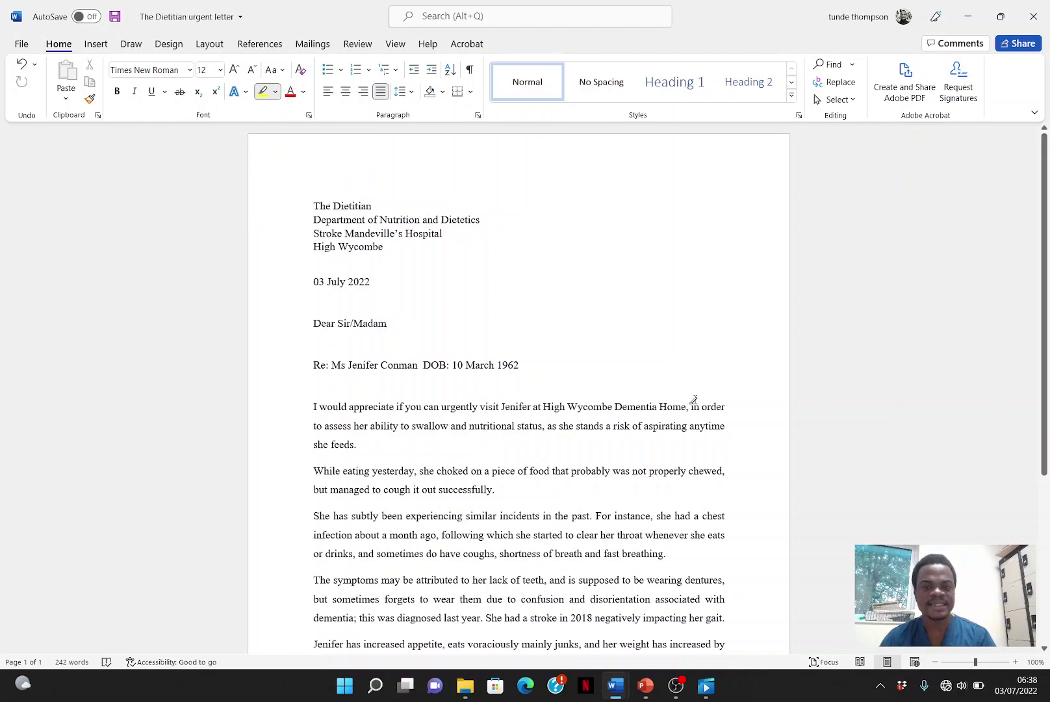
{"action": "mouse_move", "coordinate": [693, 399]}
{"action": "left_mouse_down"}
{"action": "mouse_move", "coordinate": [597, 447]}
{"action": "mouse_move", "coordinate": [537, 424]}
{"action": "mouse_move", "coordinate": [539, 402]}
{"action": "mouse_move", "coordinate": [545, 426]}
{"action": "left_mouse_up"}
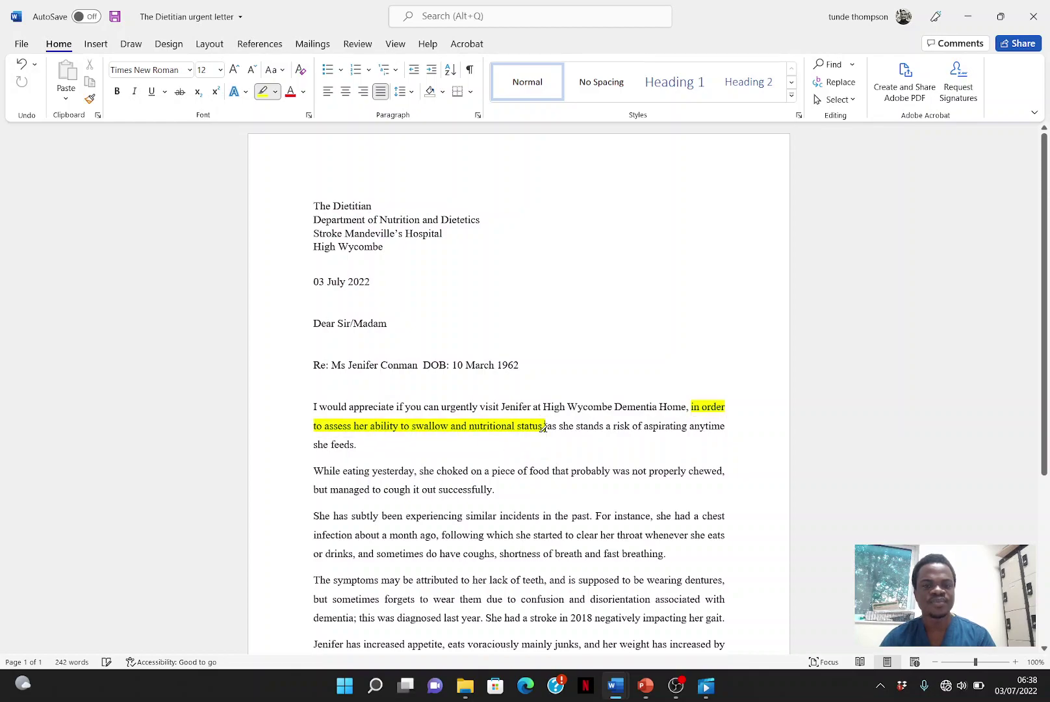
Highlight "she stands a risk of aspirating anytime she feeds." in the letter's opening paragraph in red
{"action": "left_click", "coordinate": [275, 92]}
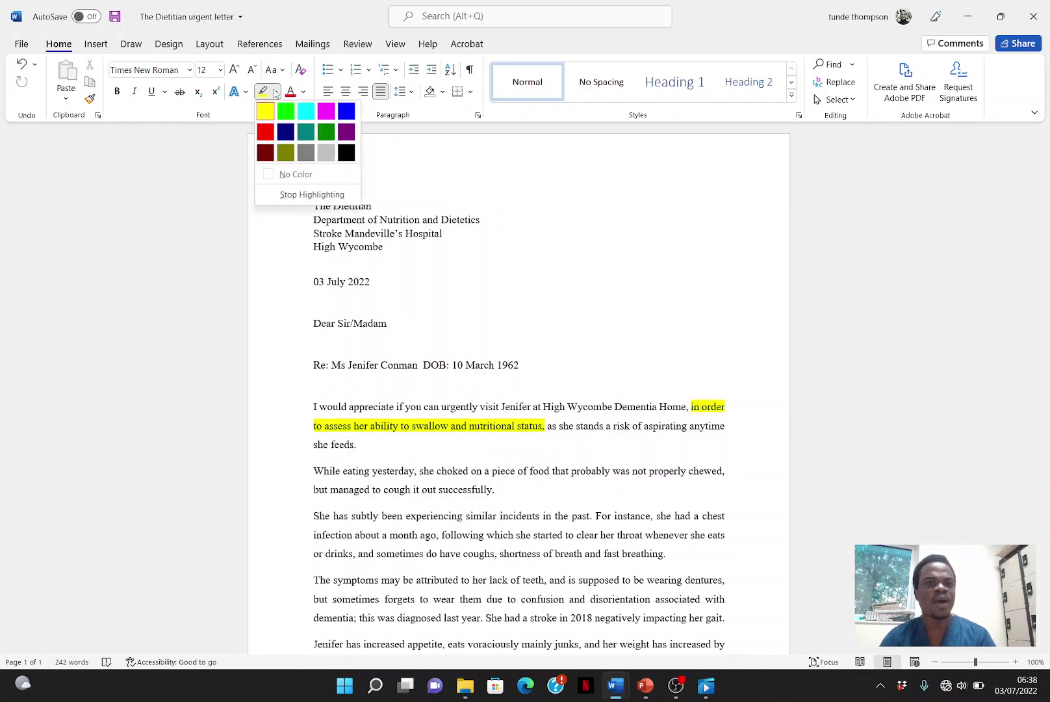
{"action": "left_click", "coordinate": [266, 132]}
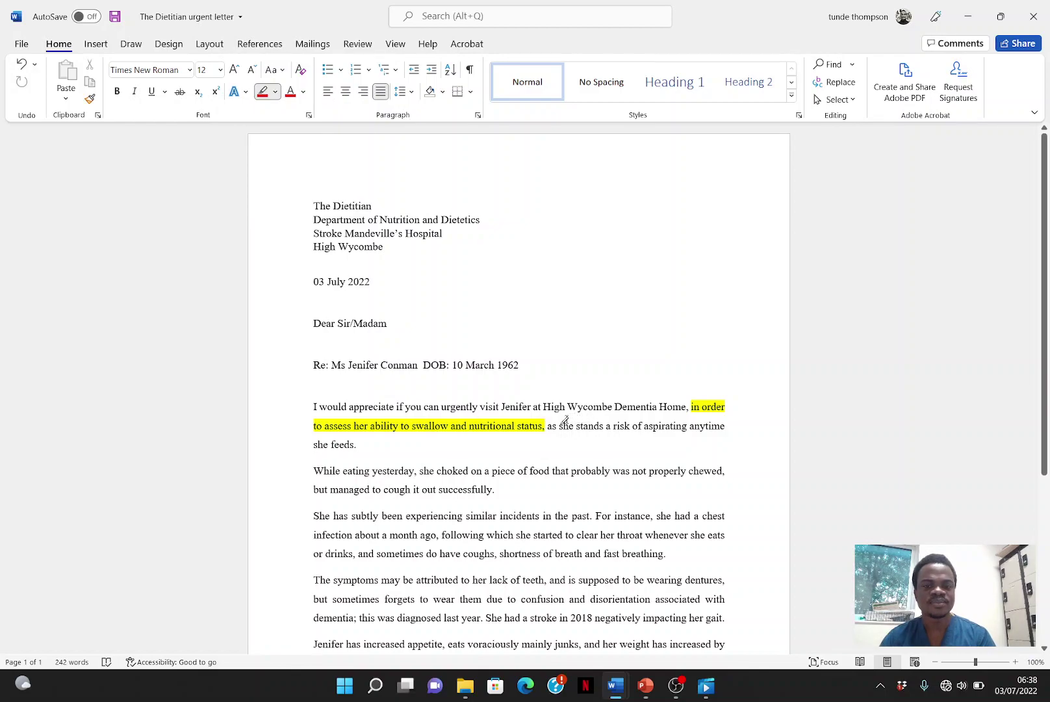
{"action": "left_click_drag", "start_coordinate": [563, 421], "coordinate": [579, 439]}
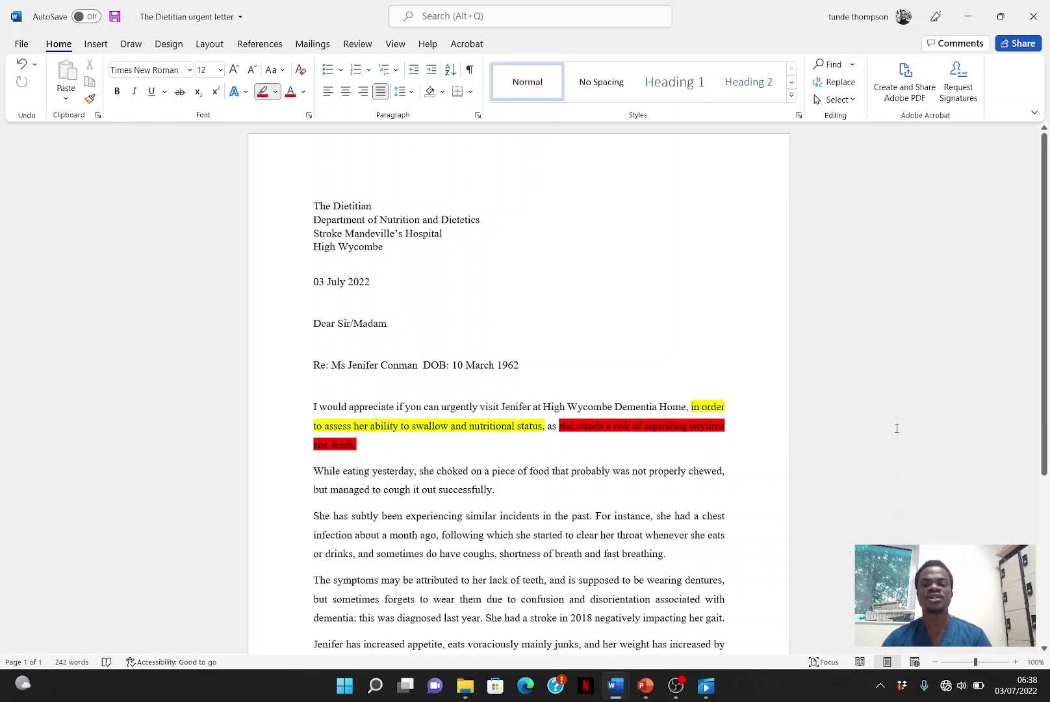
Read the rest of the letter down to the sign-off, and switch to PowerPoint to present the closing "THE END" slide full screen
{"action": "left_click_drag", "start_coordinate": [1045, 255], "coordinate": [1047, 341]}
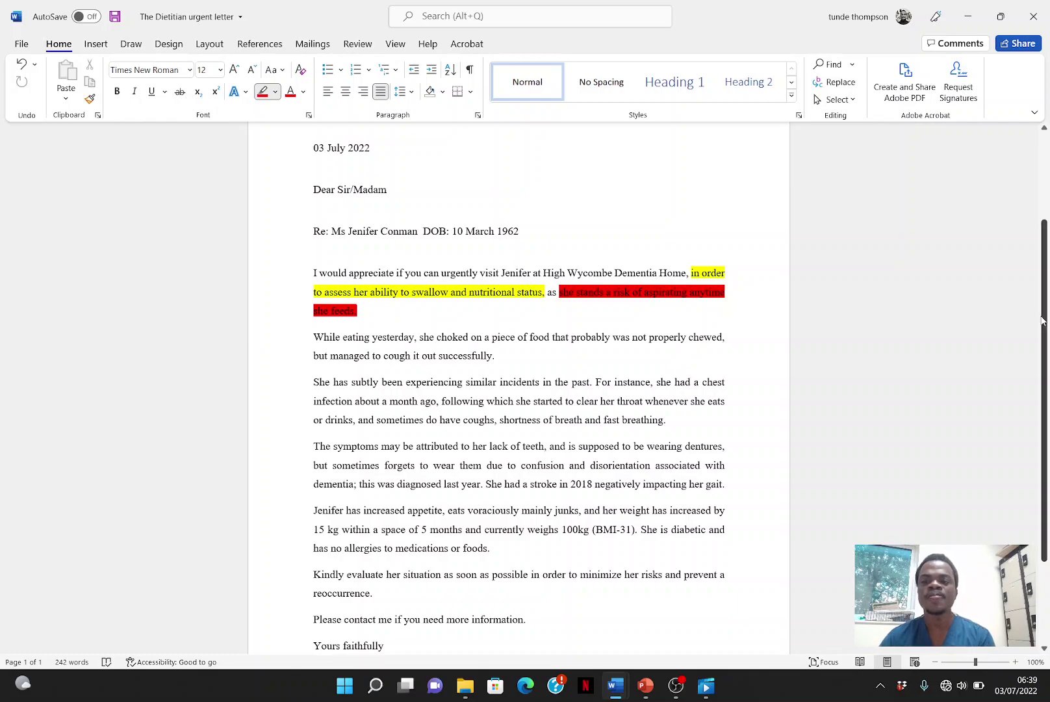
{"action": "left_click_drag", "start_coordinate": [1046, 314], "coordinate": [1047, 369]}
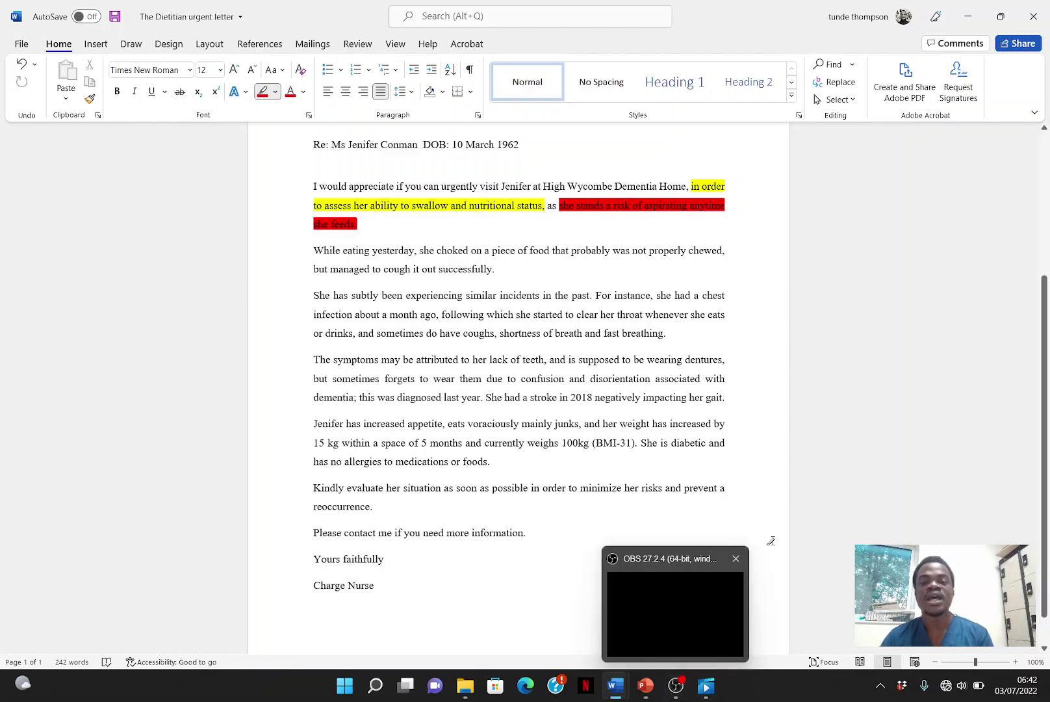
{"action": "left_click", "coordinate": [645, 685]}
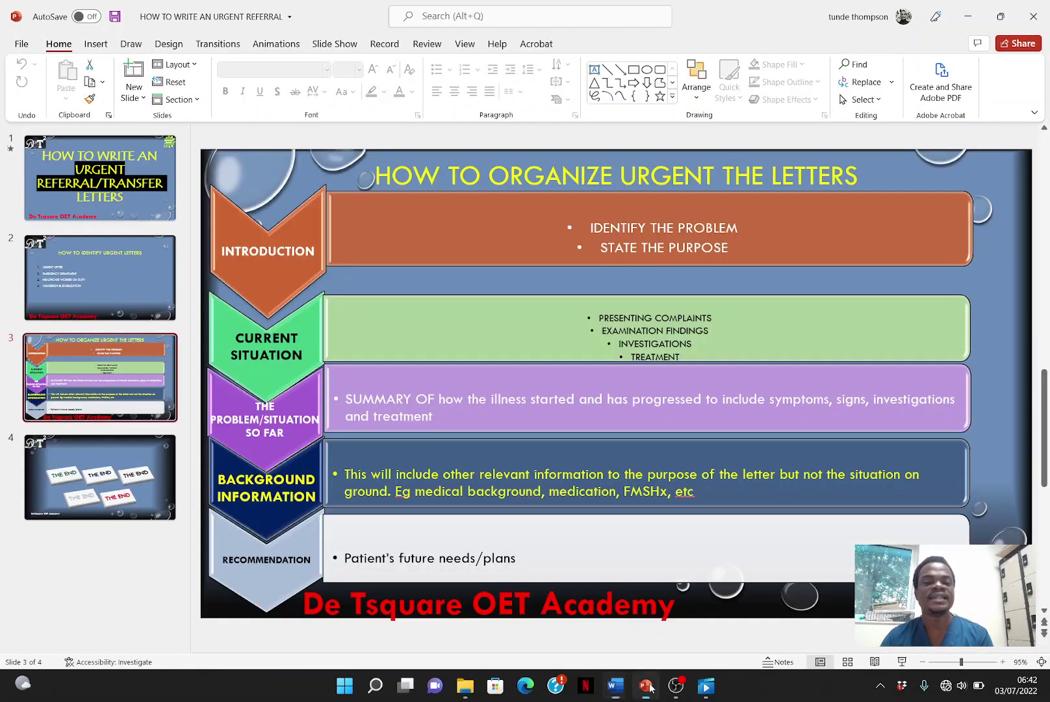
{"action": "left_click", "coordinate": [154, 491]}
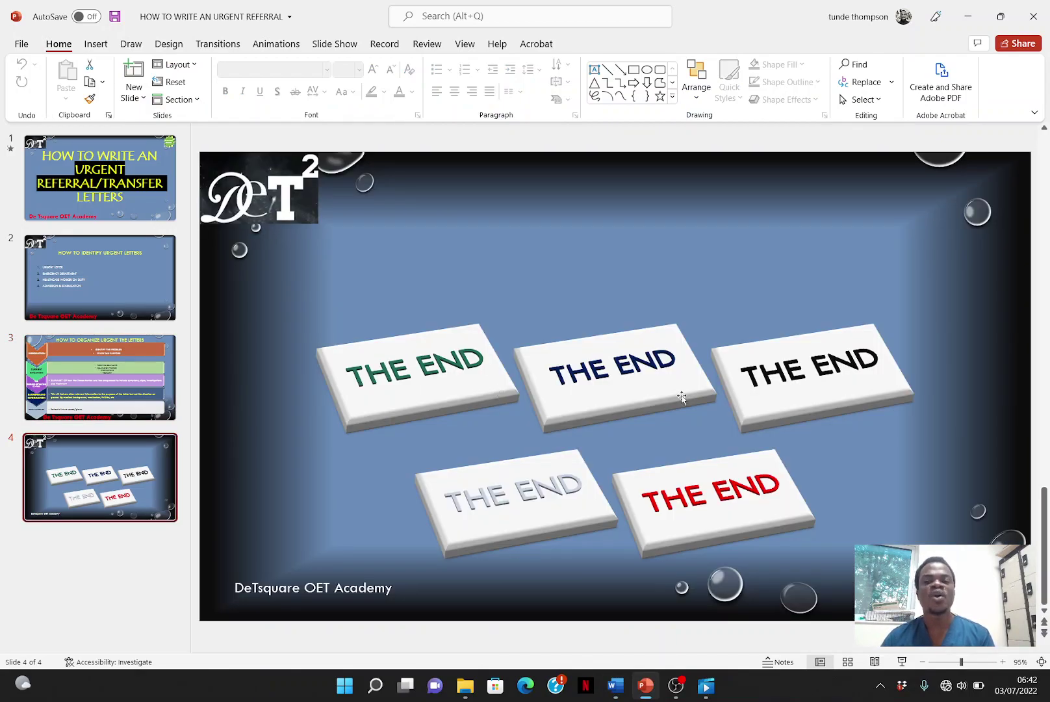
{"action": "left_click", "coordinate": [902, 661]}
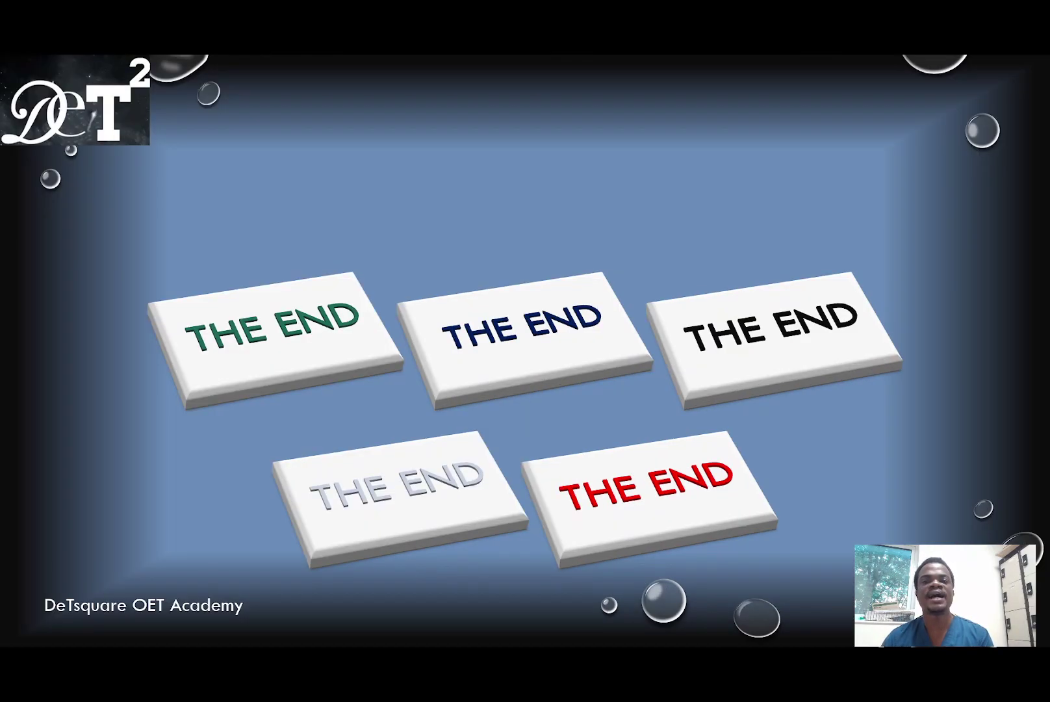